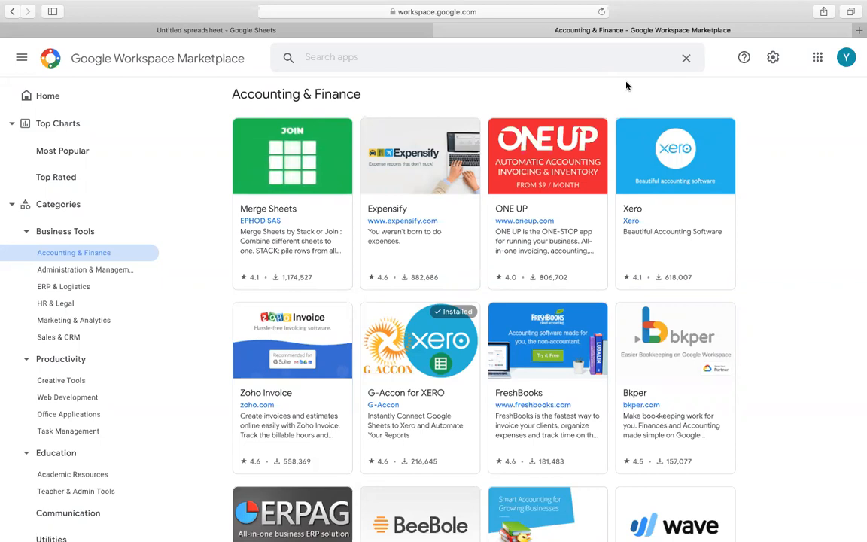
Search the Marketplace for G-Accon and open the G-Accon for WFM & XPM add-on's listing
left_click(316, 52)
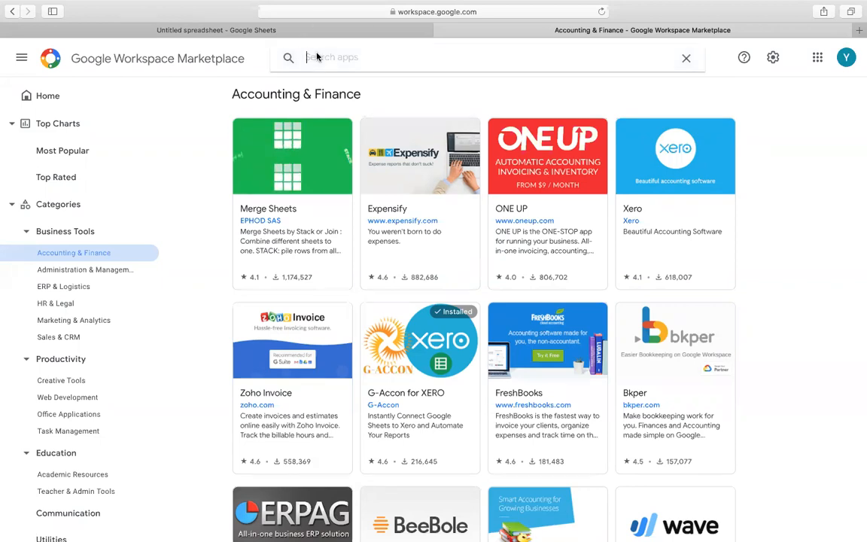
type("G")
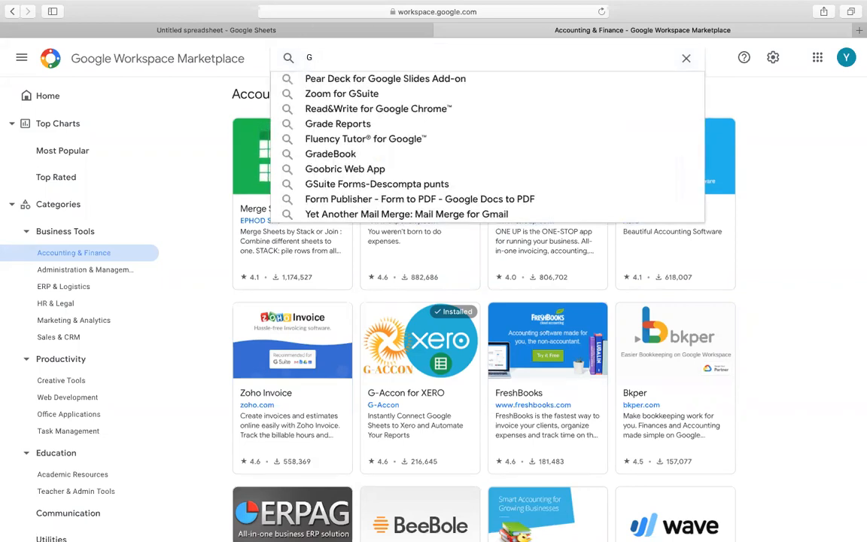
type("-")
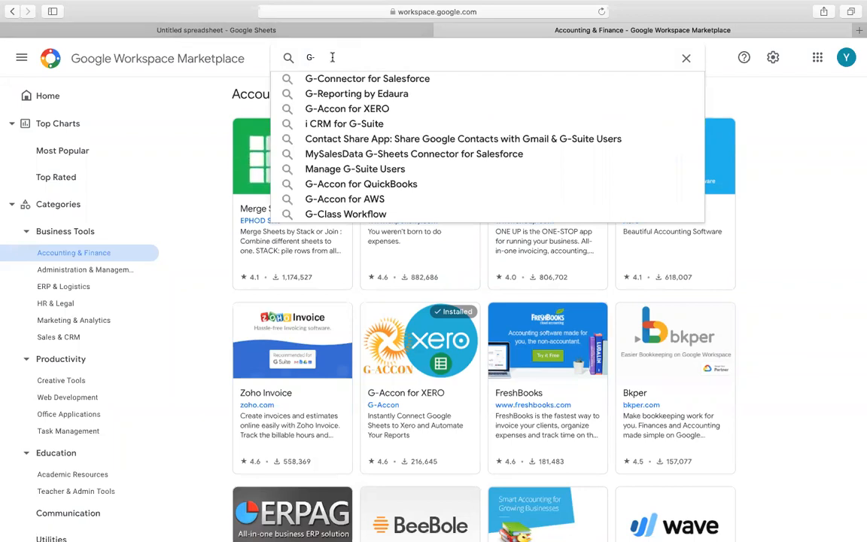
type("Accon")
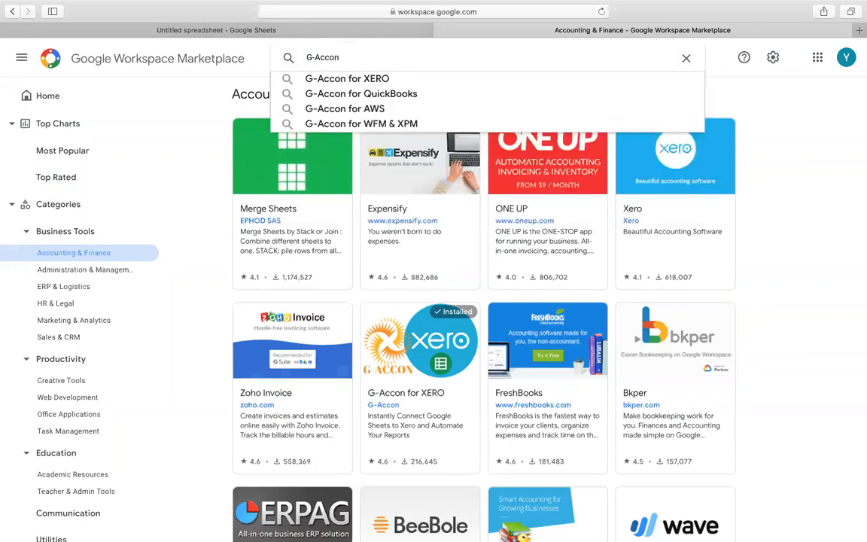
key("Return")
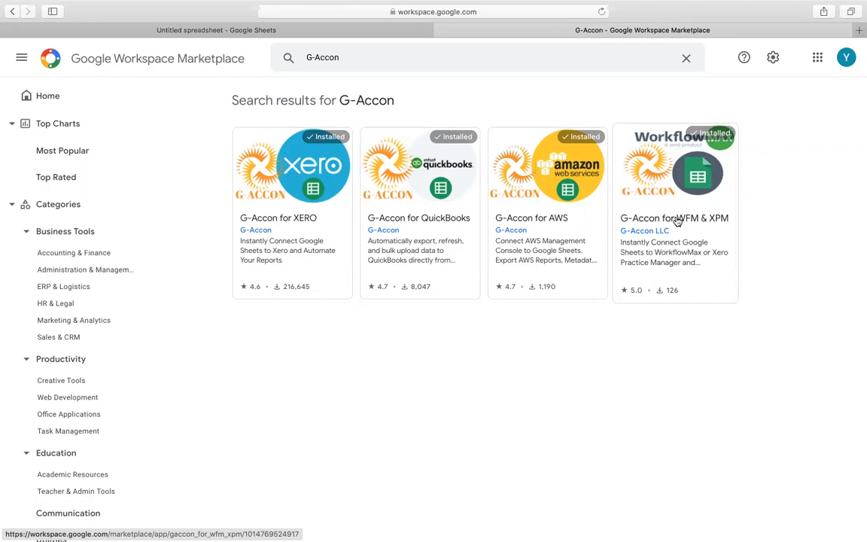
left_click(695, 257)
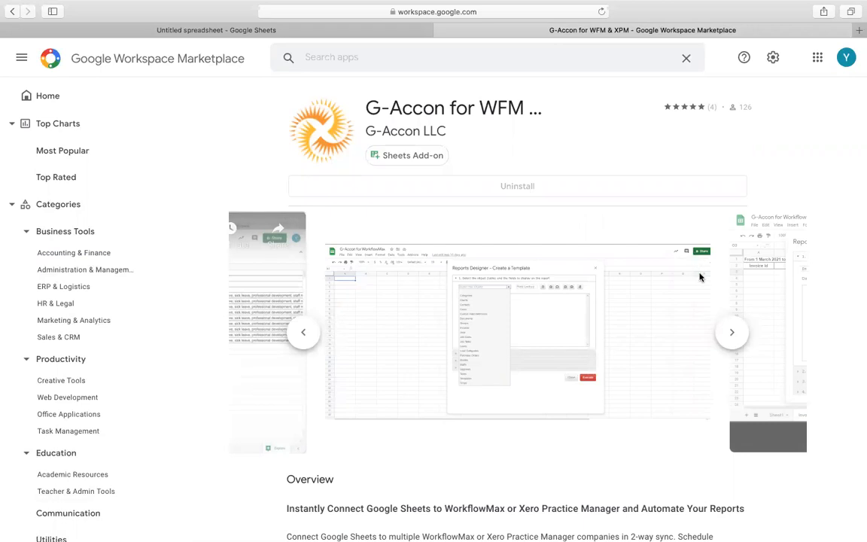
Look through the preview images and video on the G-Accon for WFM & XPM listing
left_click(735, 333)
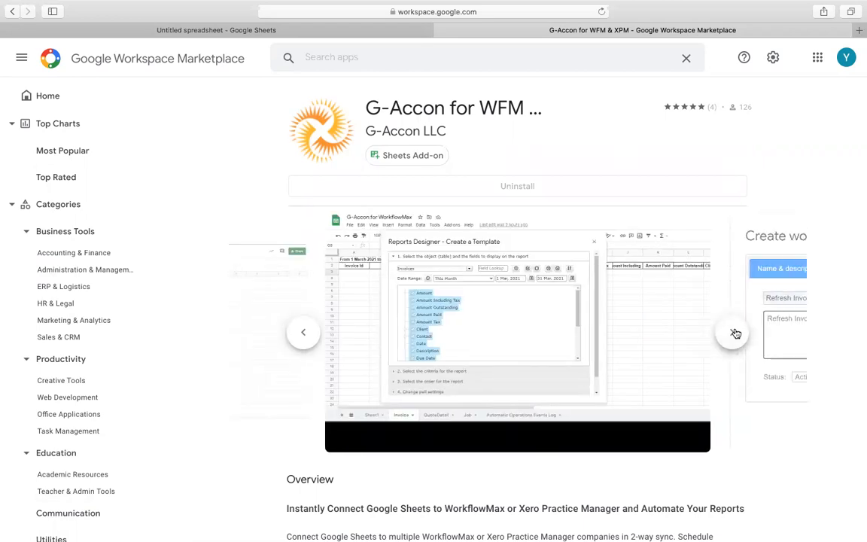
left_click(735, 333)
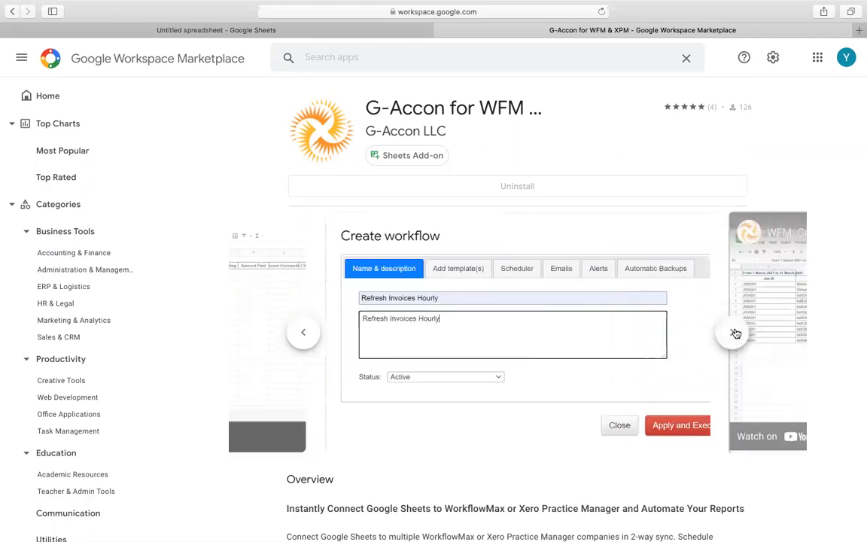
left_click(735, 333)
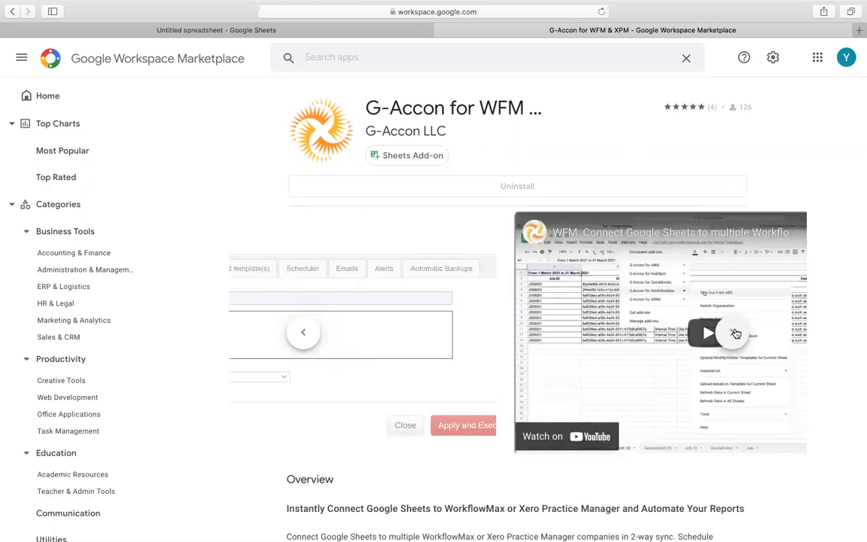
left_click(736, 333)
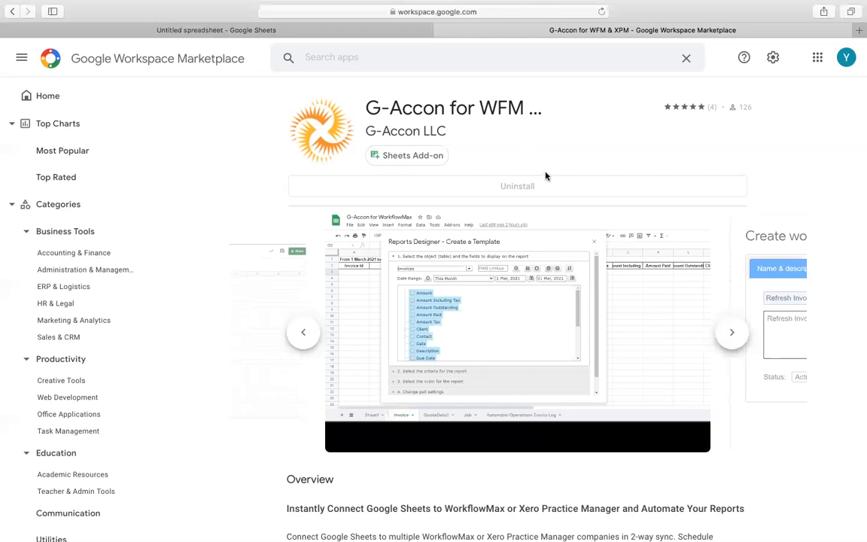
Switch to the untitled Google Sheets spreadsheet and run the Job Report from the Standard Reports of G-Accon for WFM & XPM
left_click(235, 32)
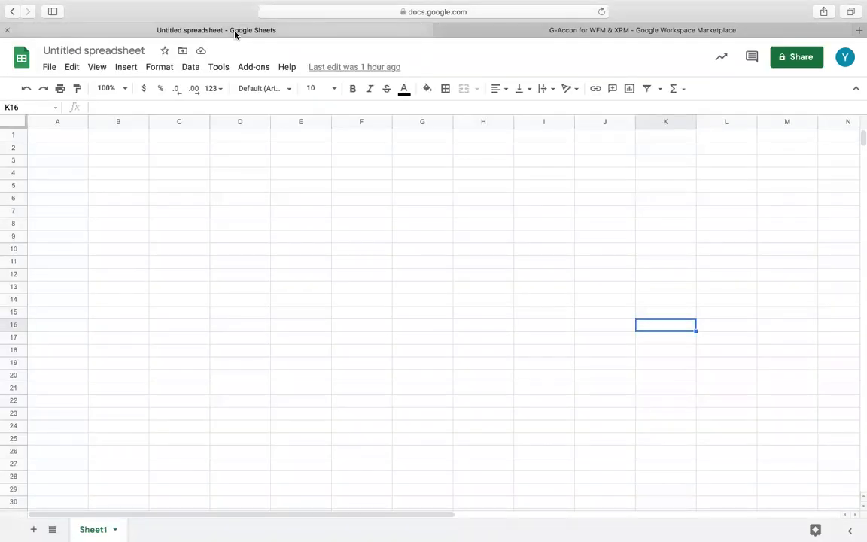
left_click(249, 69)
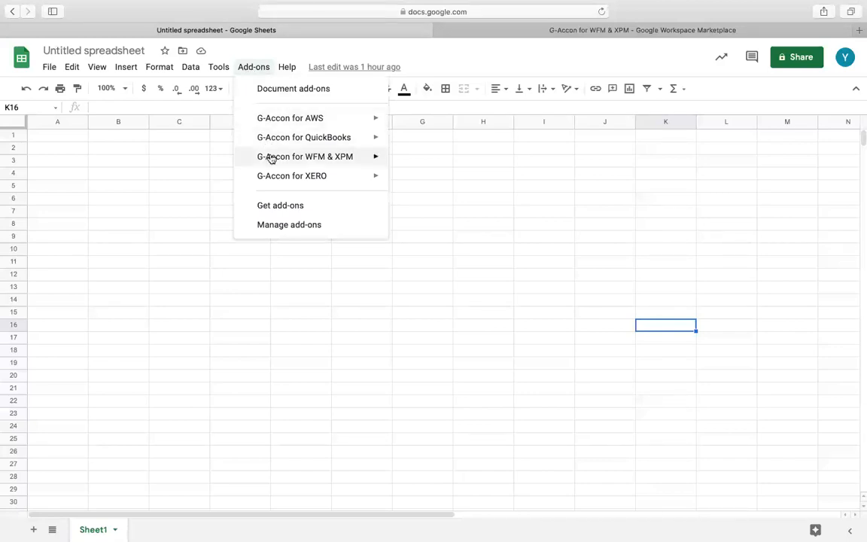
mouse_move(272, 160)
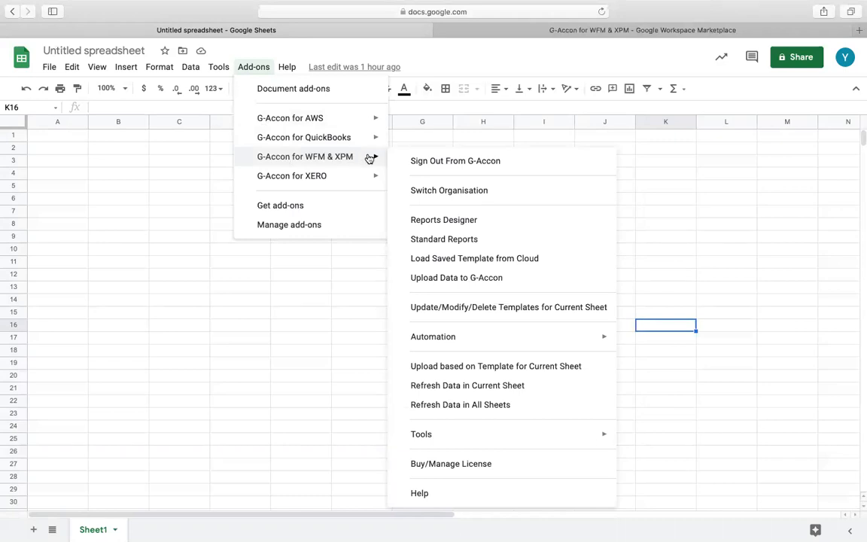
left_click(436, 240)
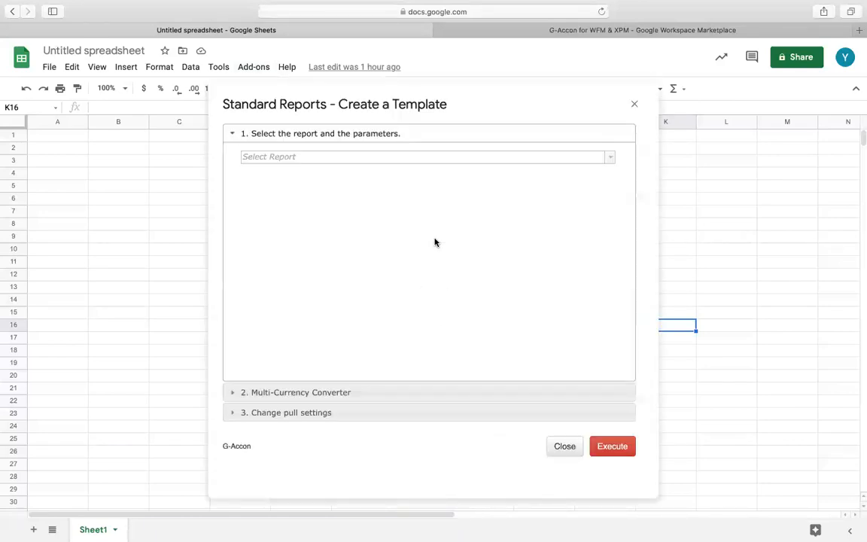
left_click(608, 159)
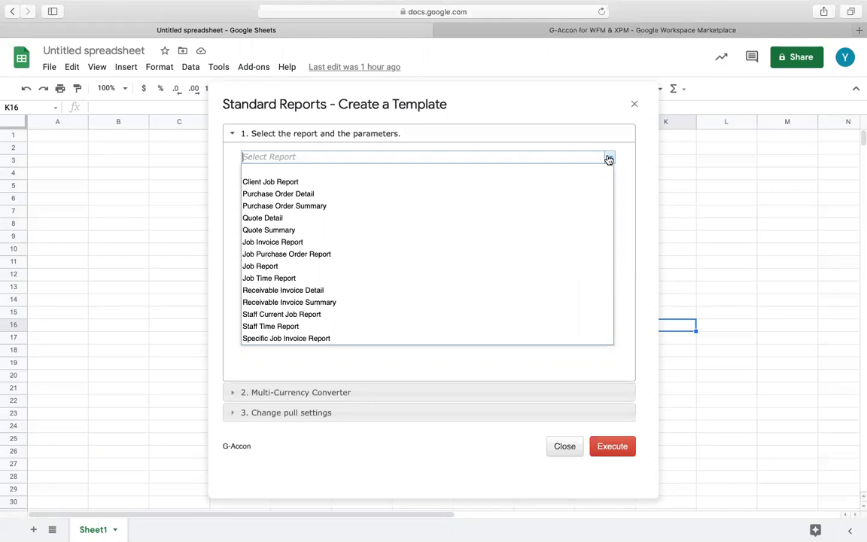
left_click(359, 268)
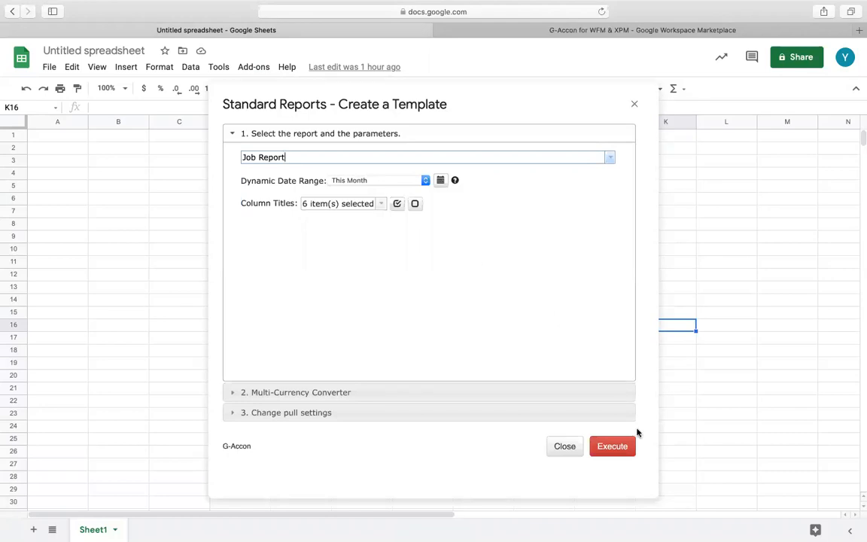
left_click(625, 449)
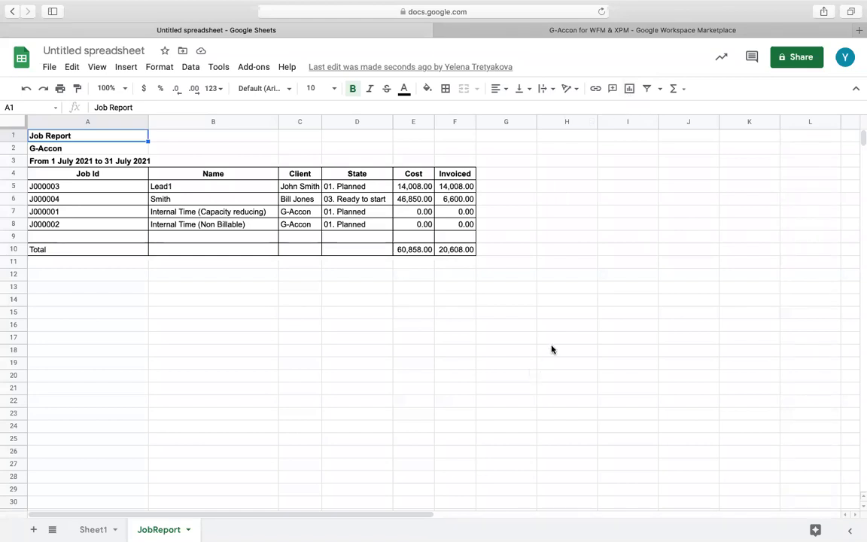
Use the G-Accon for WFM & XPM Reports Designer to pull the Clients object with all its fields into the spreadsheet
left_click(256, 69)
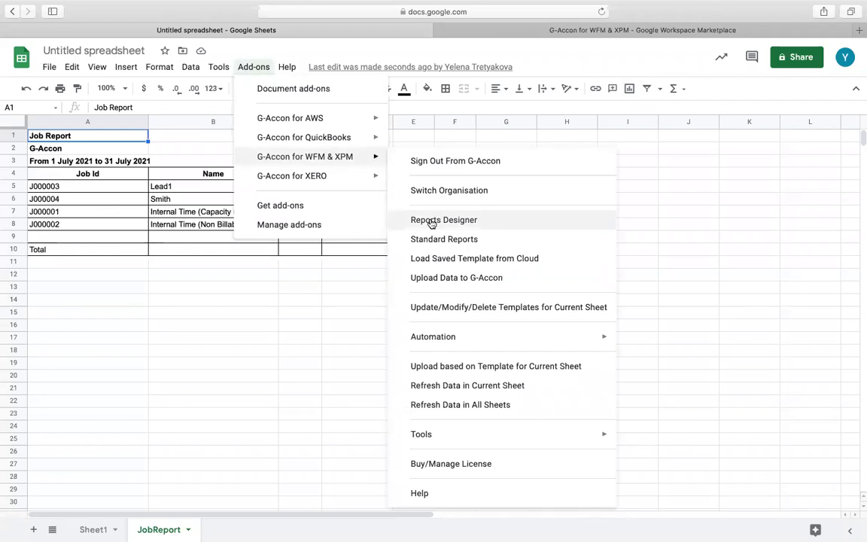
left_click(431, 222)
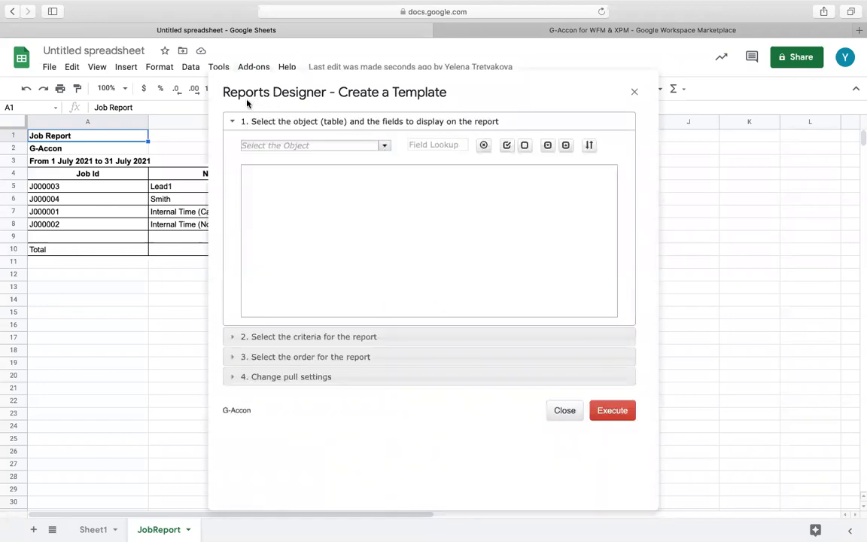
left_click(385, 145)
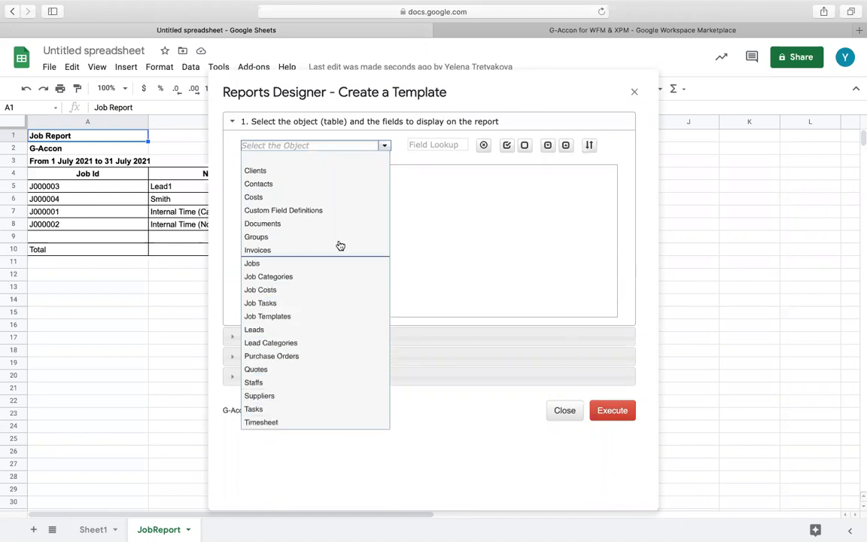
left_click(331, 172)
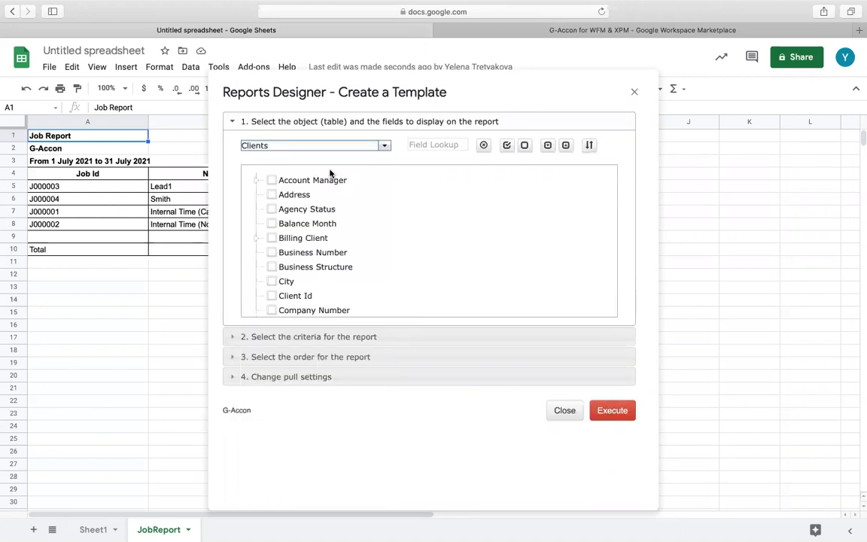
left_click(508, 144)
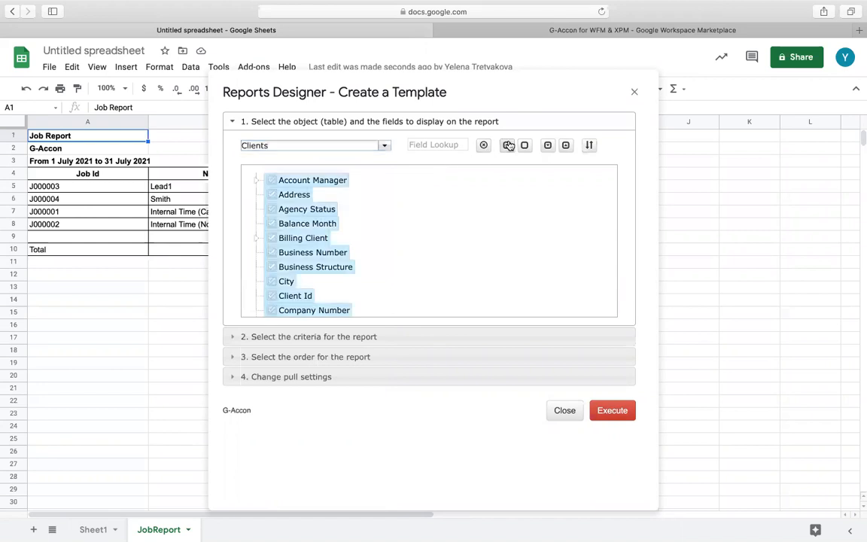
left_click(614, 410)
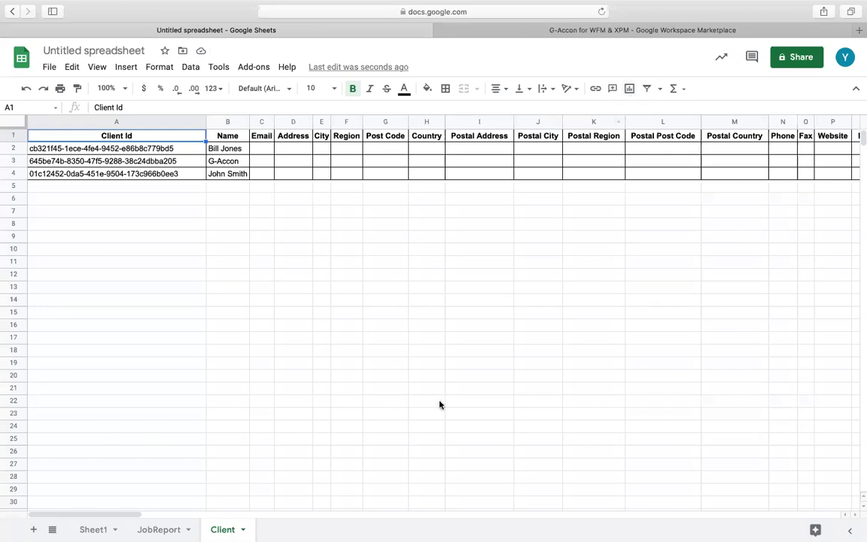
View the WorkflowMax objects available for uploading data with G-Accon for WFM & XPM, and close the upload settings without saving
left_click(257, 69)
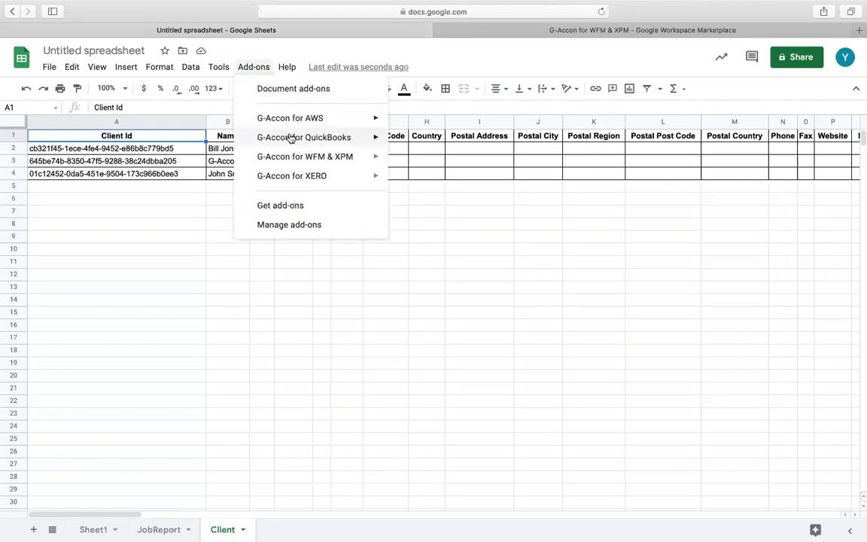
mouse_move(297, 154)
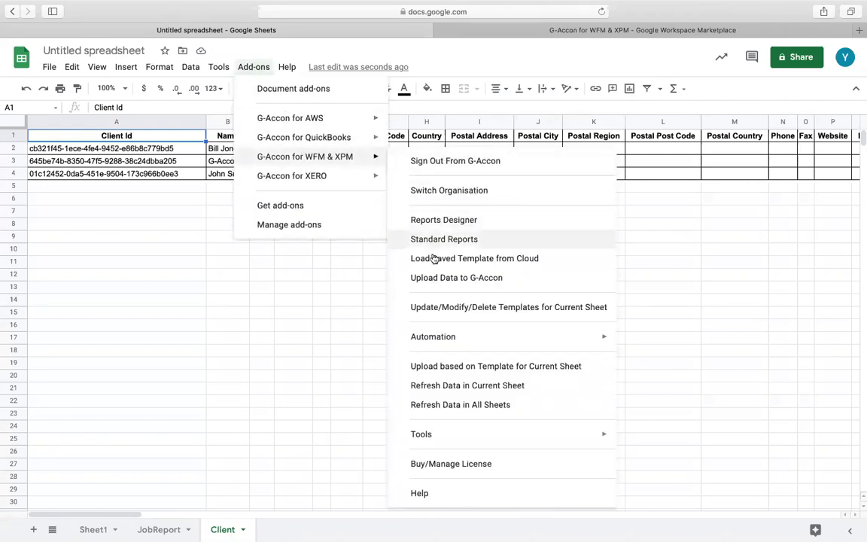
left_click(435, 278)
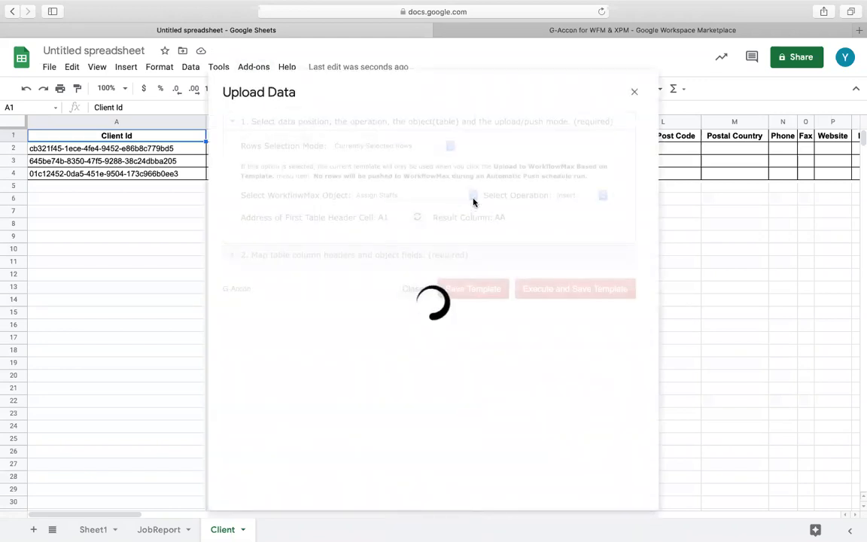
left_click(473, 195)
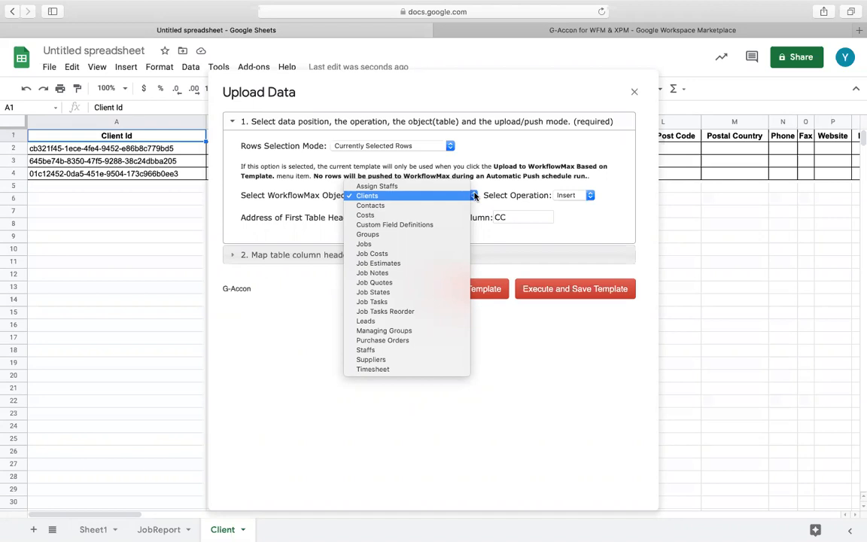
left_click(635, 93)
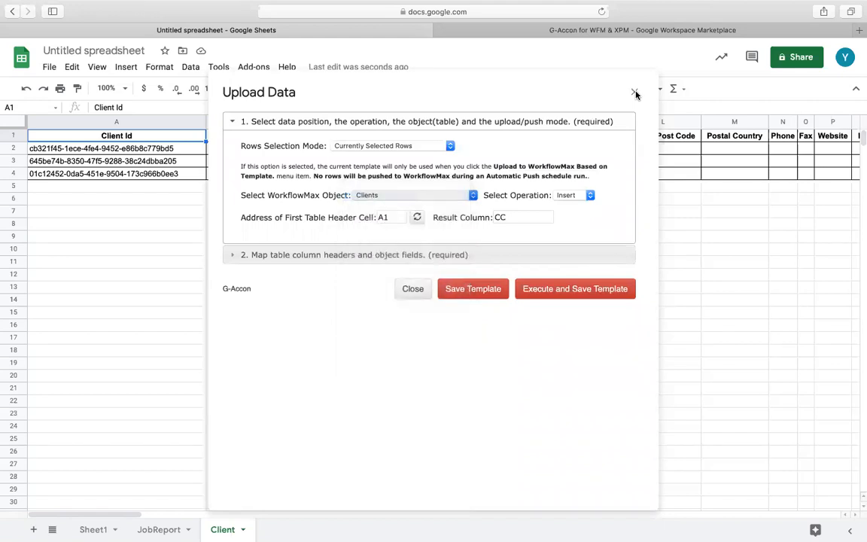
left_click(634, 92)
Start a new automation workflow in G-Accon for WFM & XPM and set its schedule frequency to Monthly
left_click(259, 69)
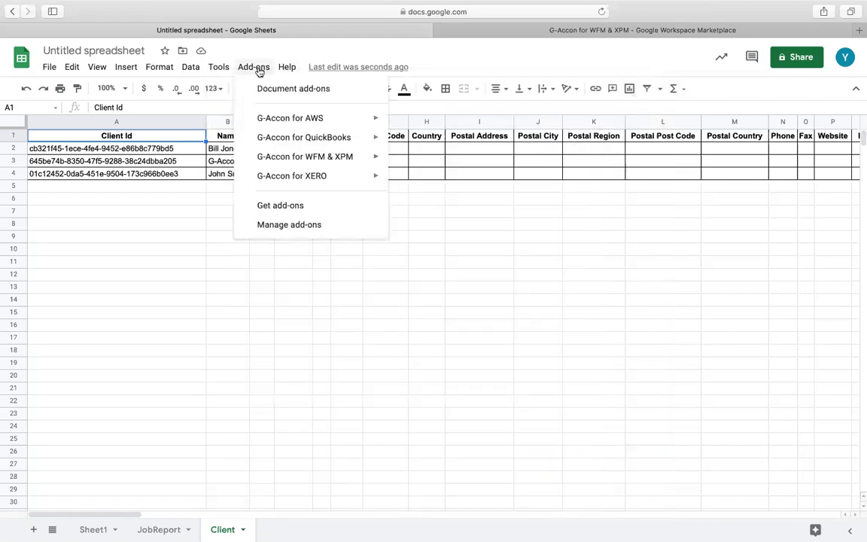
mouse_move(312, 156)
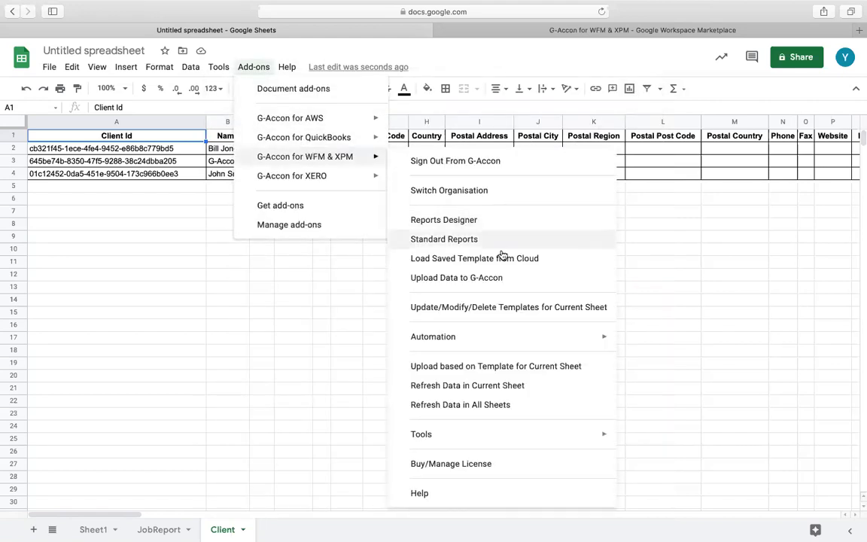
mouse_move(505, 339)
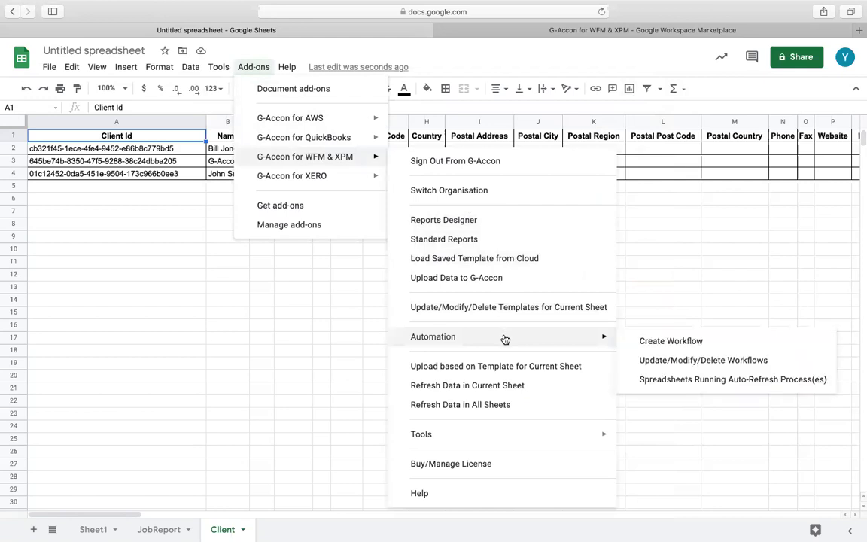
left_click(651, 343)
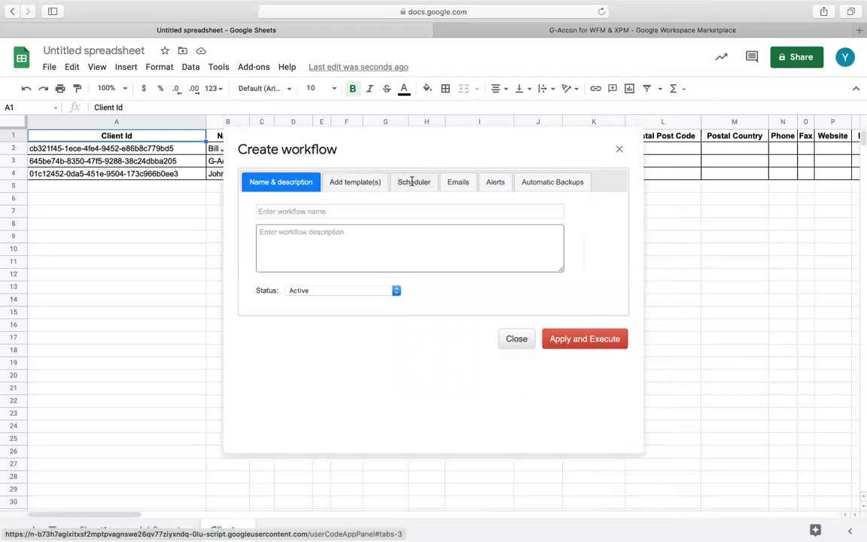
left_click(413, 183)
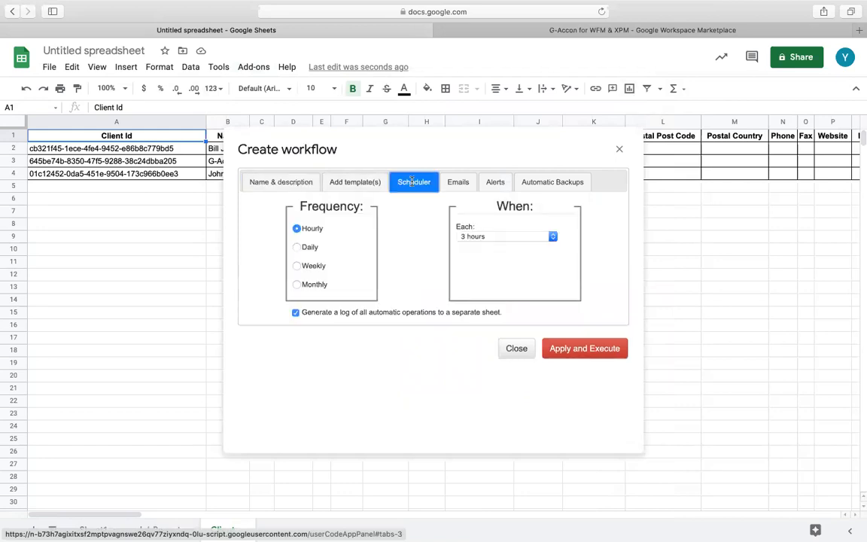
left_click(298, 267)
left_click(298, 284)
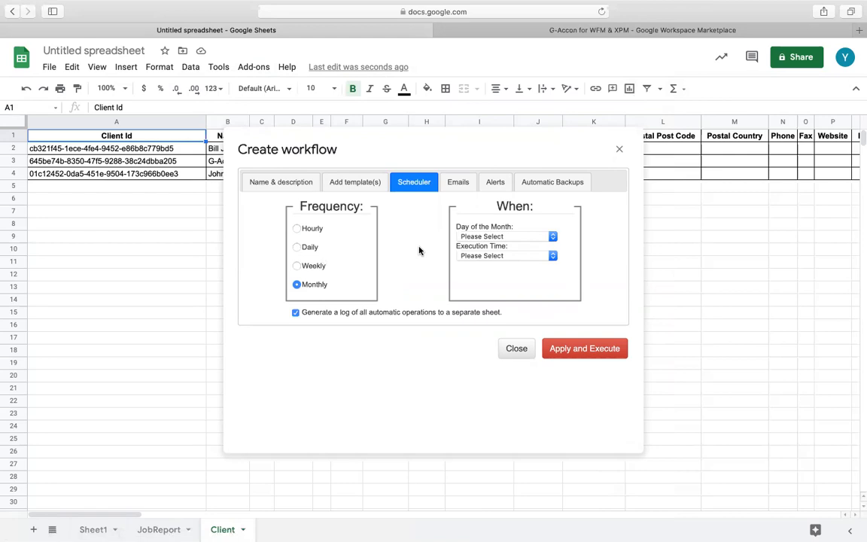
Review the new workflow's email notification options, including the spreadsheet attachment formats, and its alert settings
left_click(457, 183)
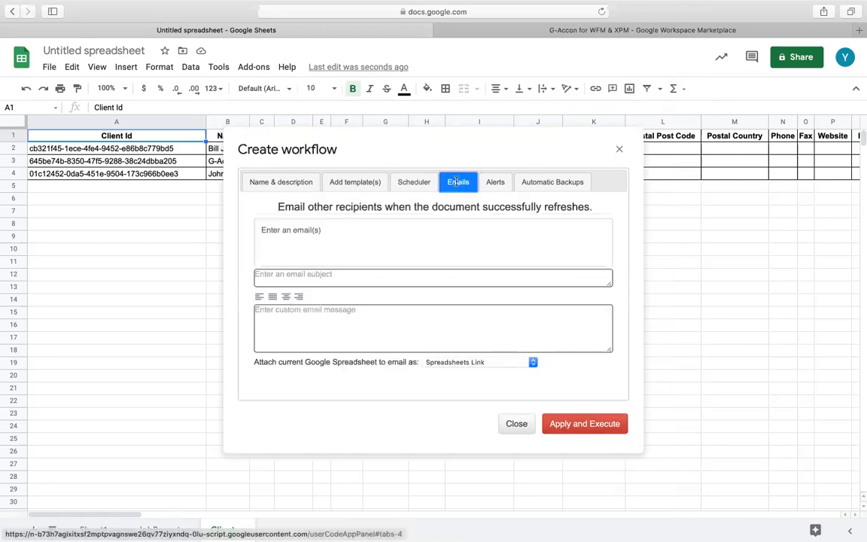
left_click(415, 238)
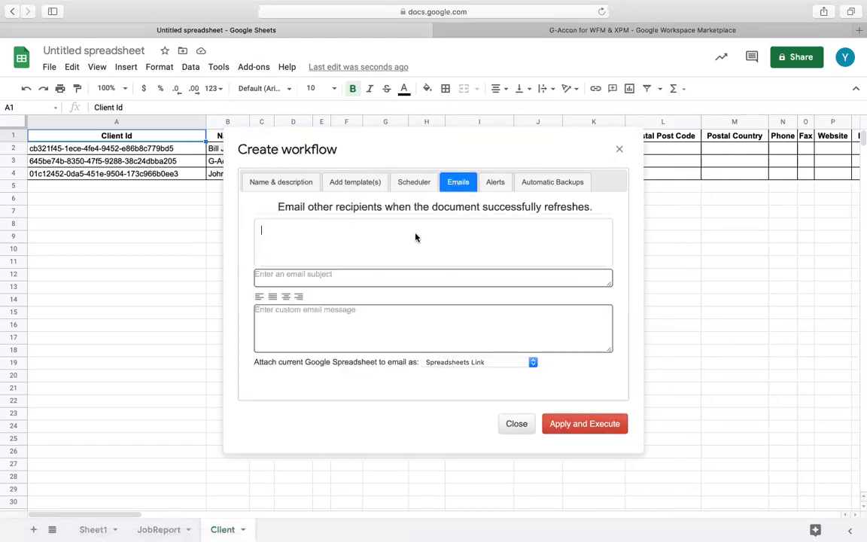
left_click(533, 362)
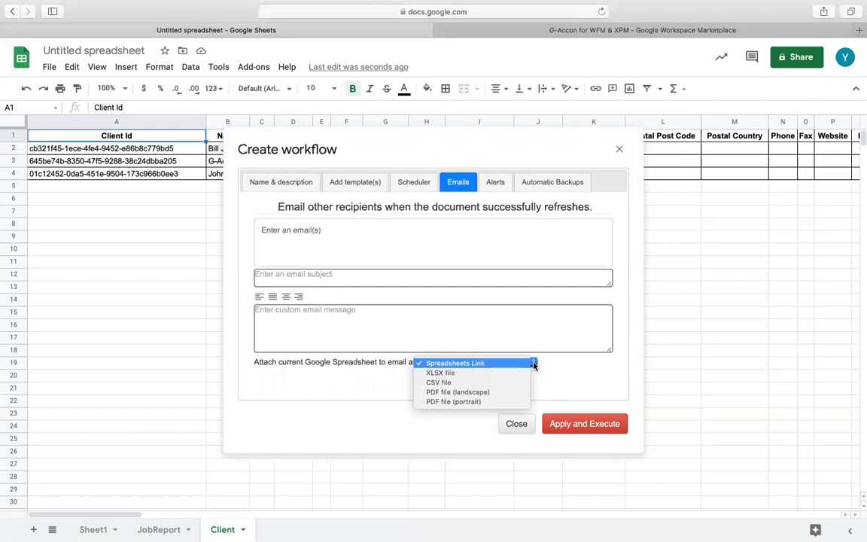
left_click(499, 177)
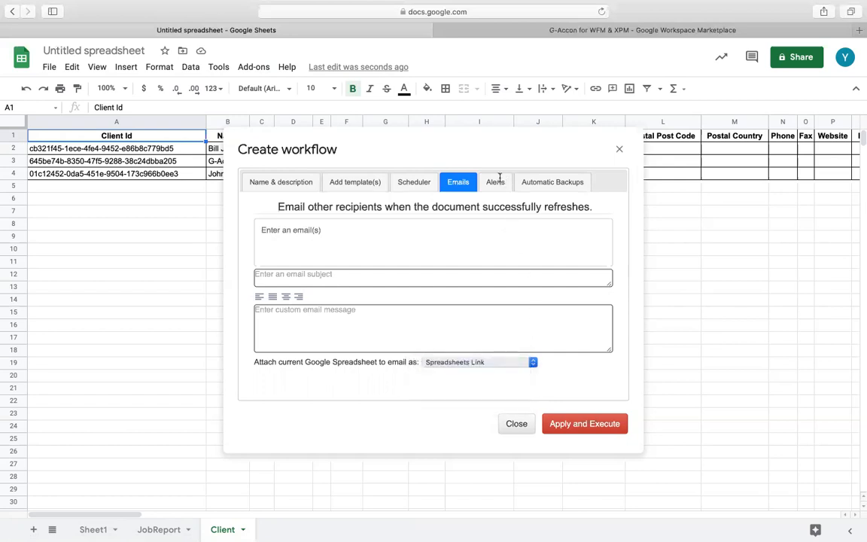
left_click(499, 178)
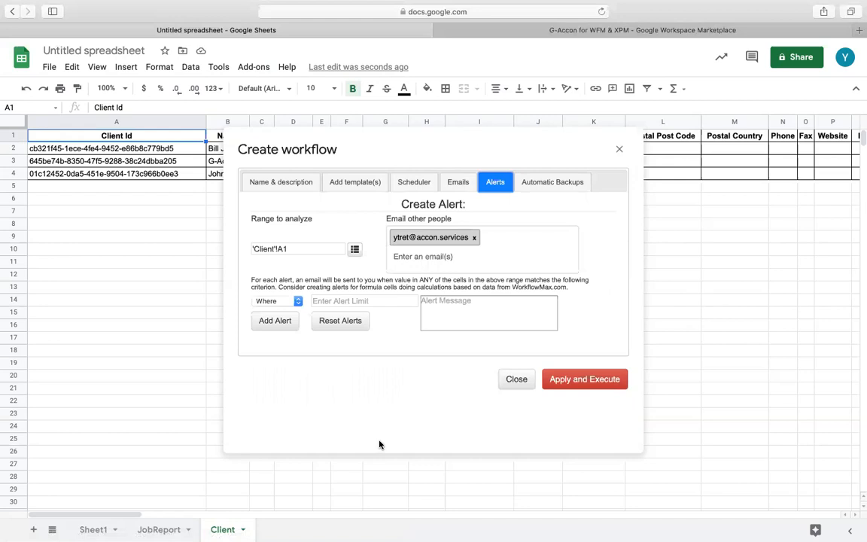
Turn on automatic backups for the new workflow, and close the workflow setup without applying it
left_click(553, 183)
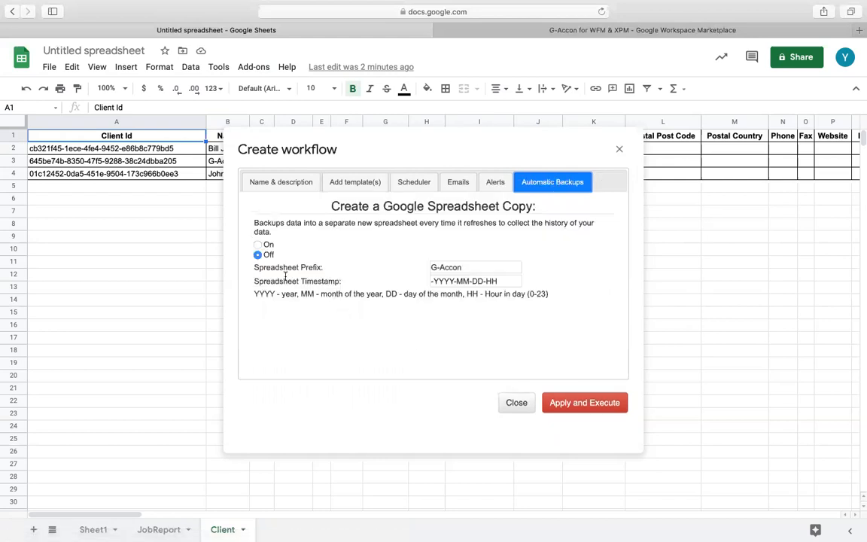
left_click(257, 244)
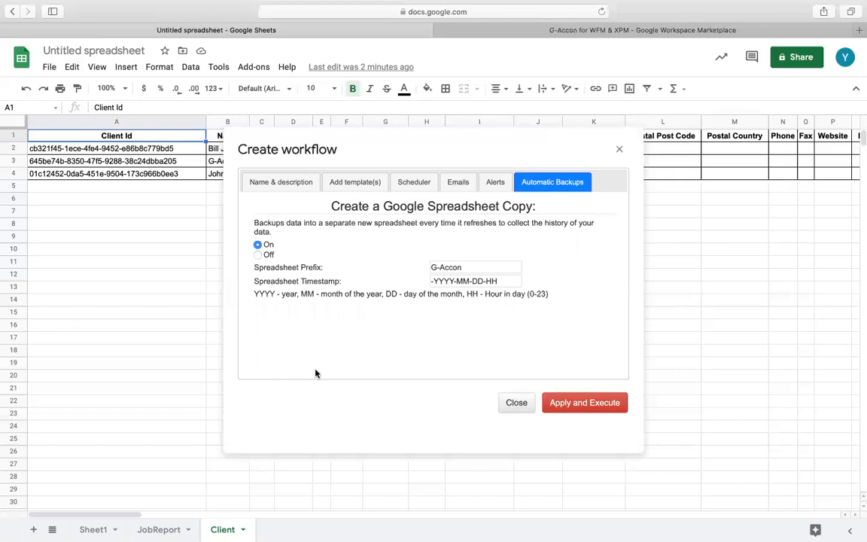
left_click(620, 149)
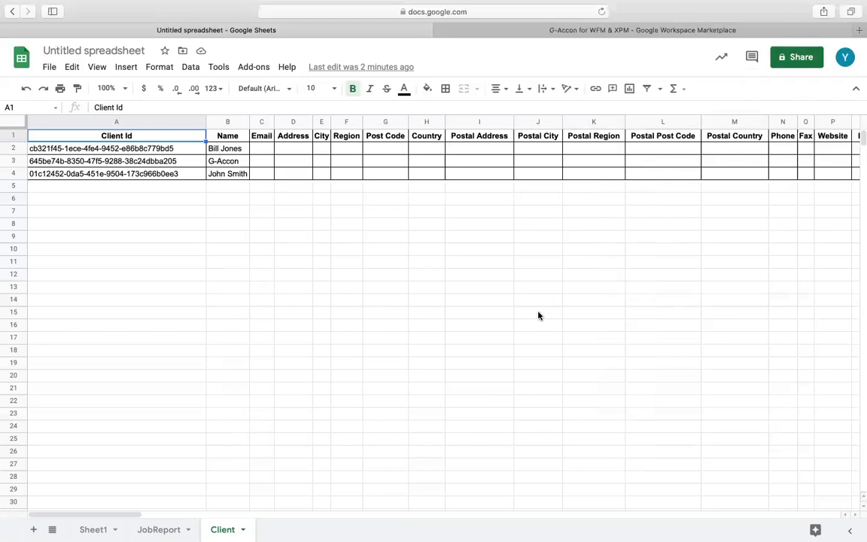
View the JobReport sheet and Sheet1, and return to the Client sheet
left_click(159, 529)
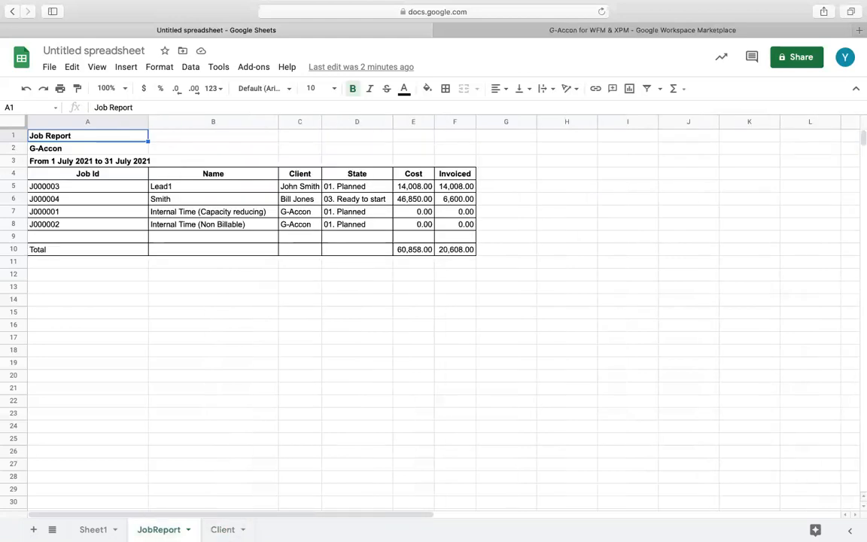
left_click(94, 529)
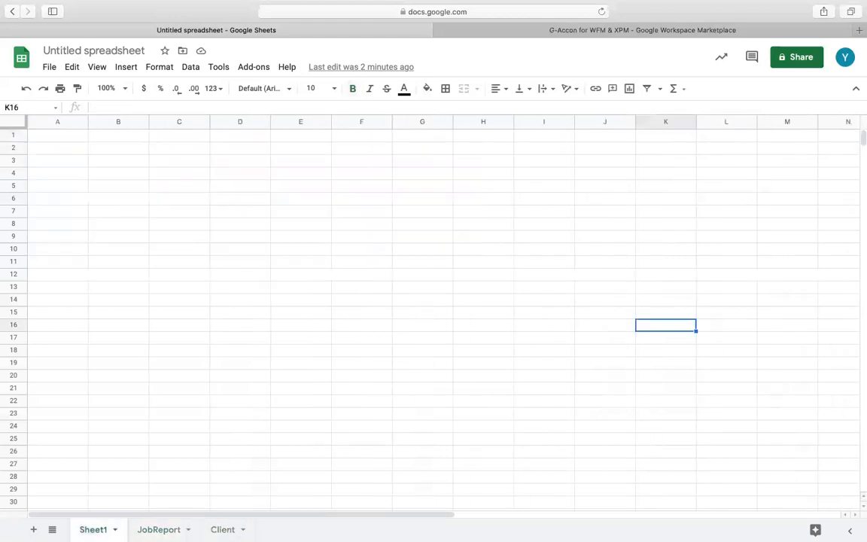
left_click(222, 529)
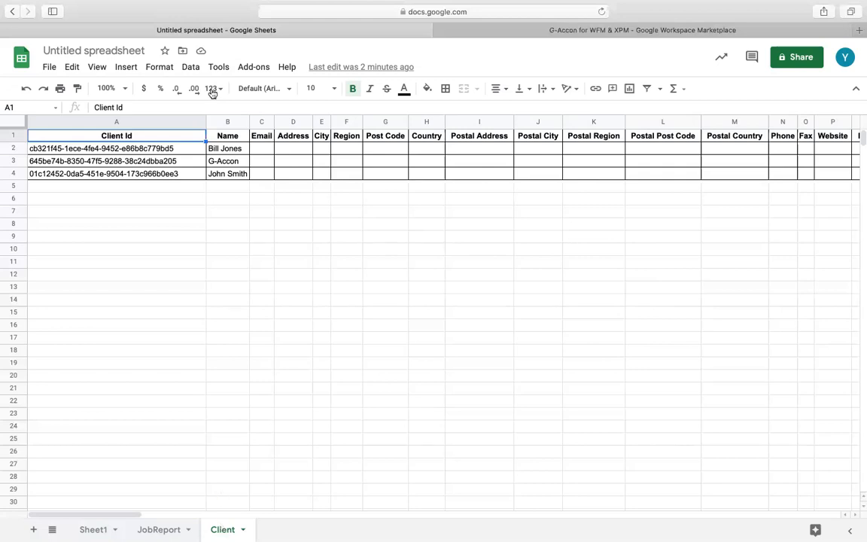
Save the Client sheet's pull template to the cloud through G-Accon for WFM & XPM, with Clients as both name and description
left_click(263, 69)
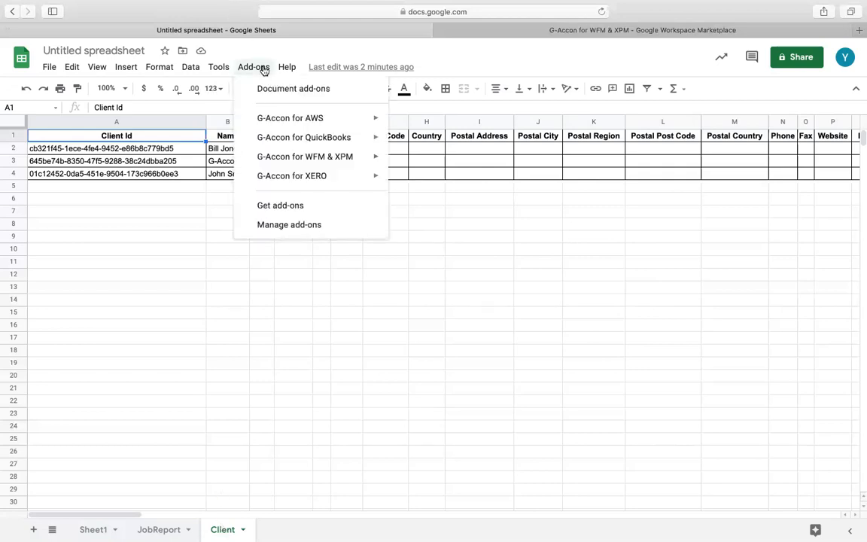
mouse_move(344, 159)
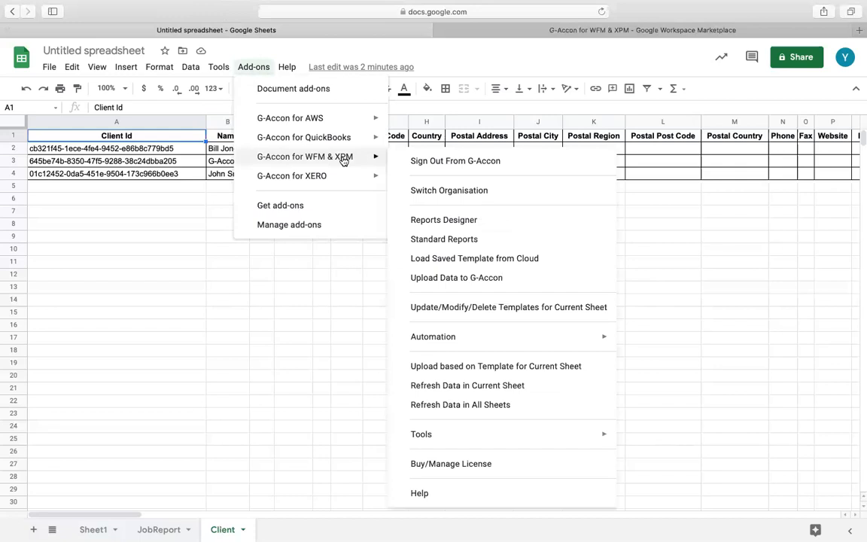
left_click(475, 307)
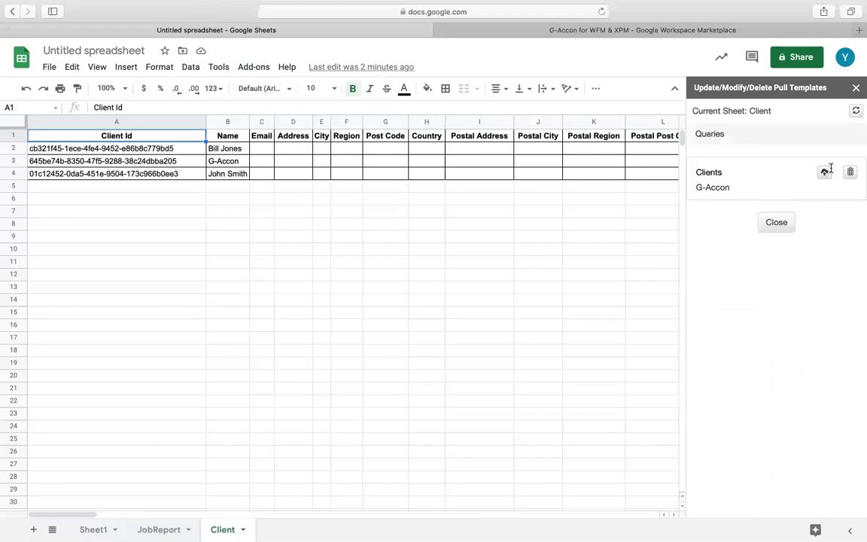
left_click(825, 173)
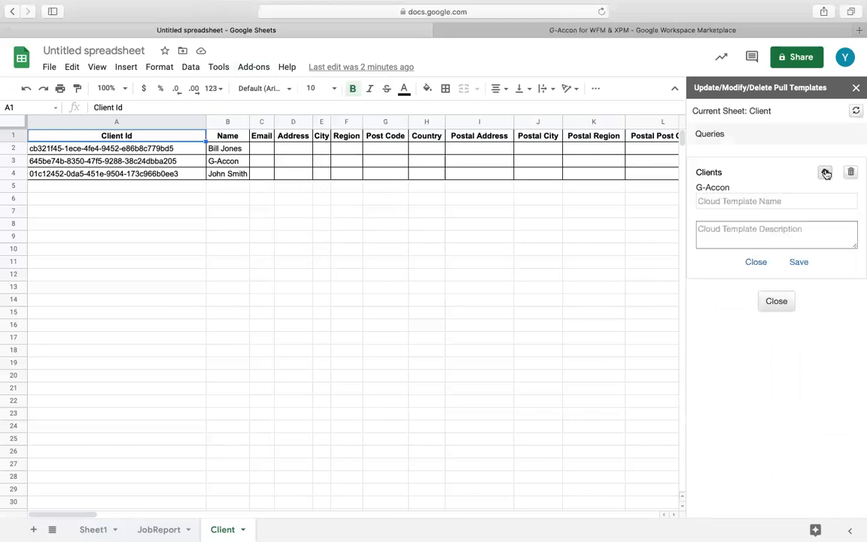
double_click(713, 172)
key("super+c")
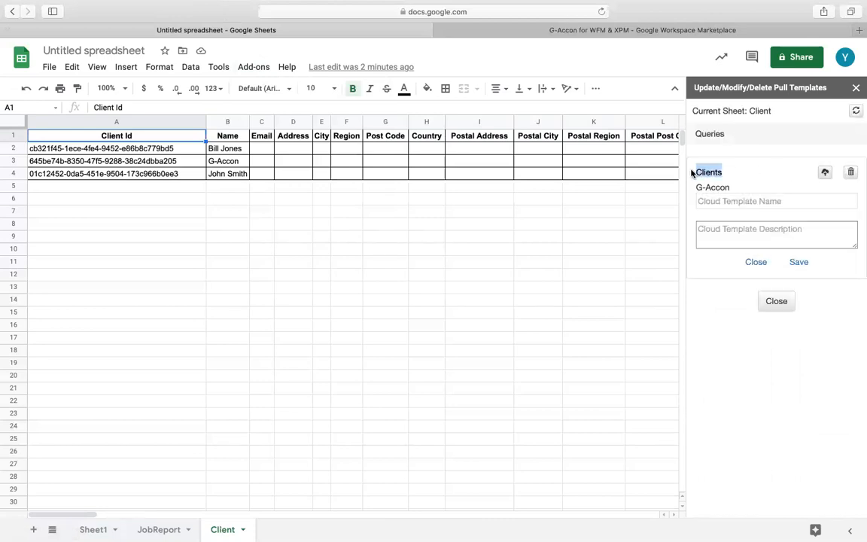
left_click(743, 201)
key("super+v")
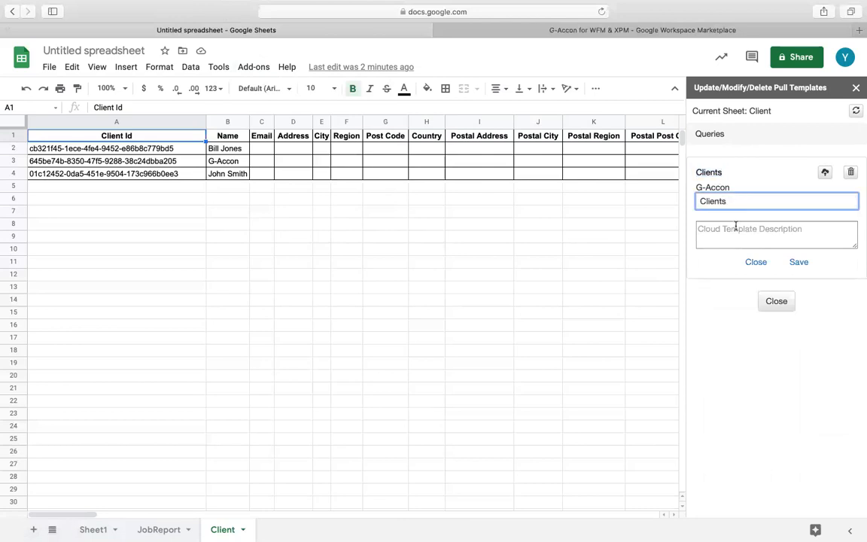
left_click(735, 226)
key("super+v")
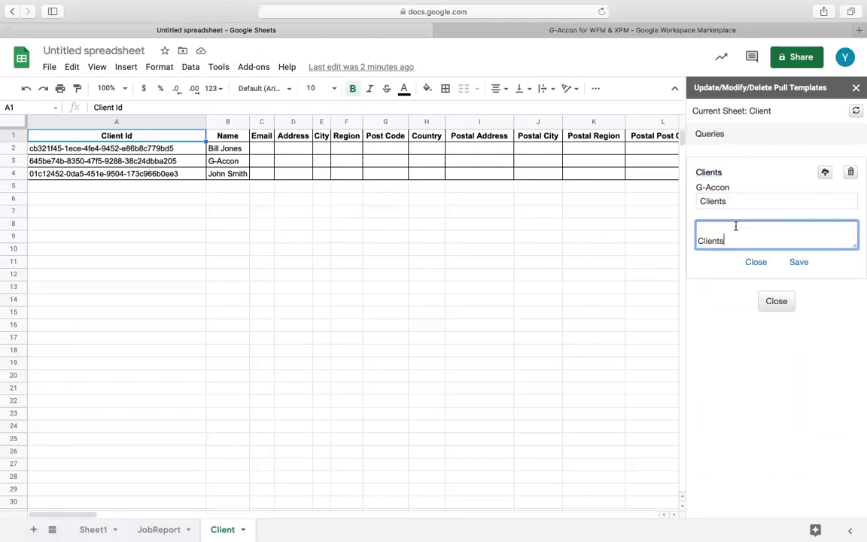
left_click(799, 263)
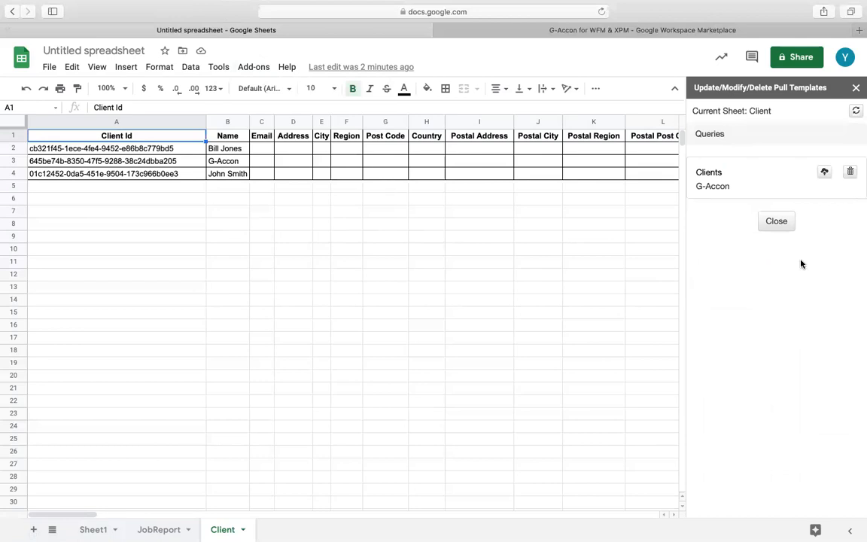
left_click(855, 90)
Start loading a saved template from the cloud with G-Accon for WFM & XPM
left_click(255, 70)
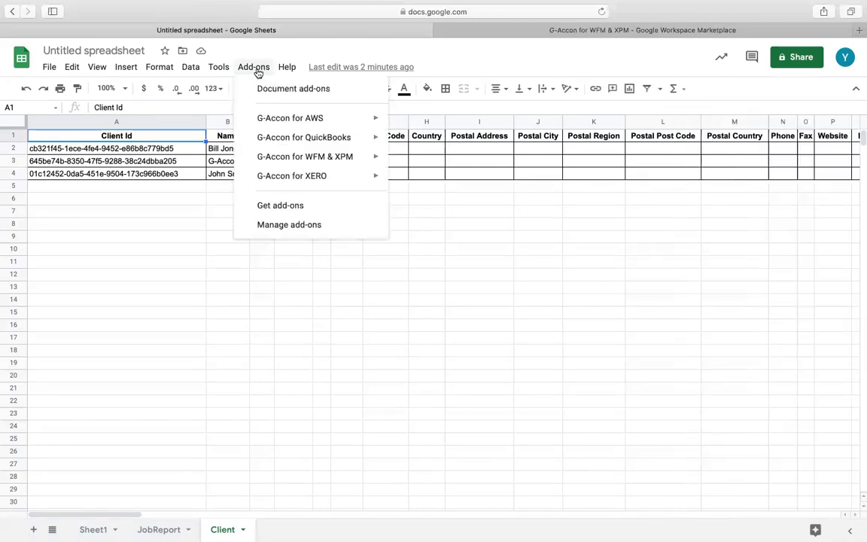
mouse_move(301, 155)
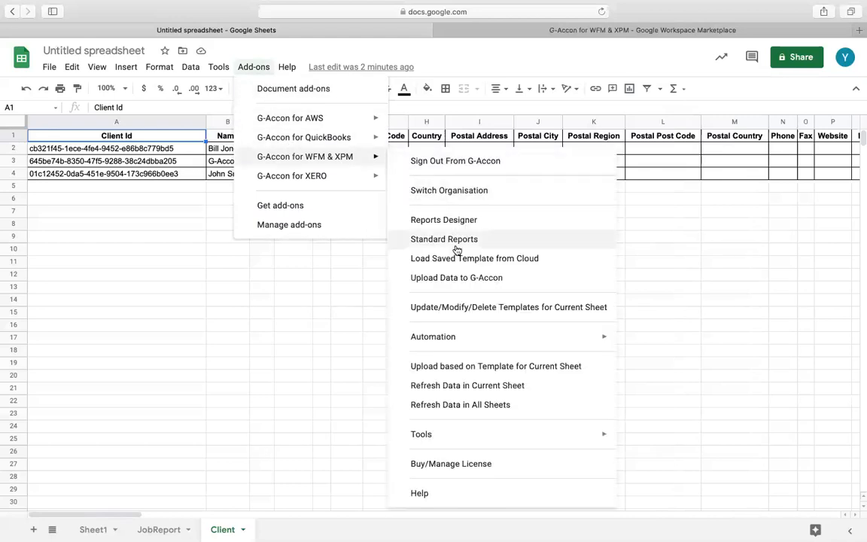
left_click(457, 258)
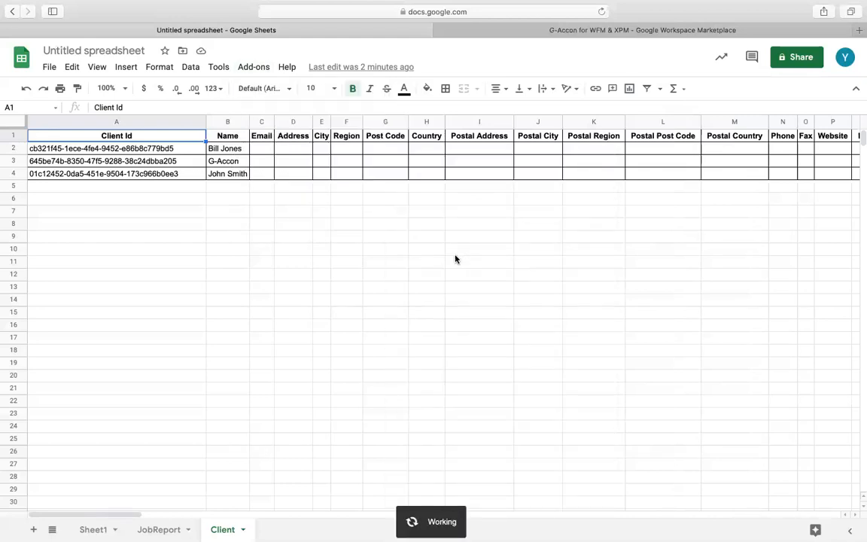